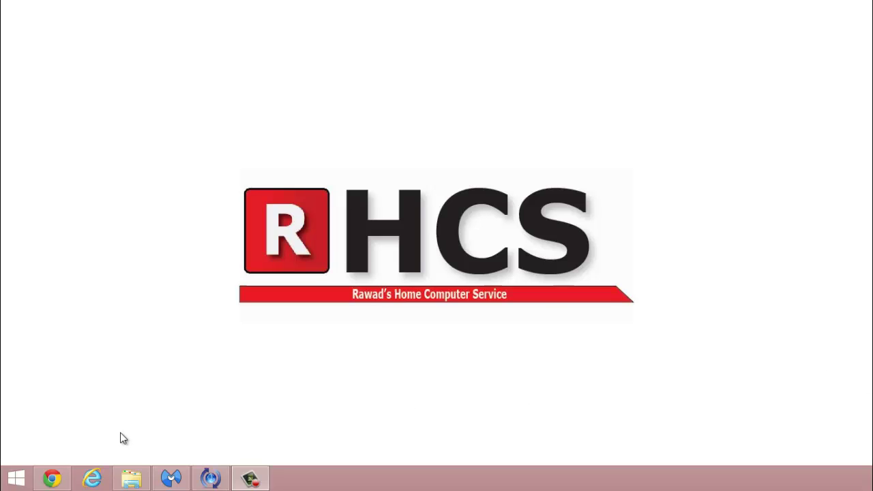
- Switch from the desktop to the Windows 8.1 Start screen tiles
{"action": "left_click", "coordinate": [16, 477]}
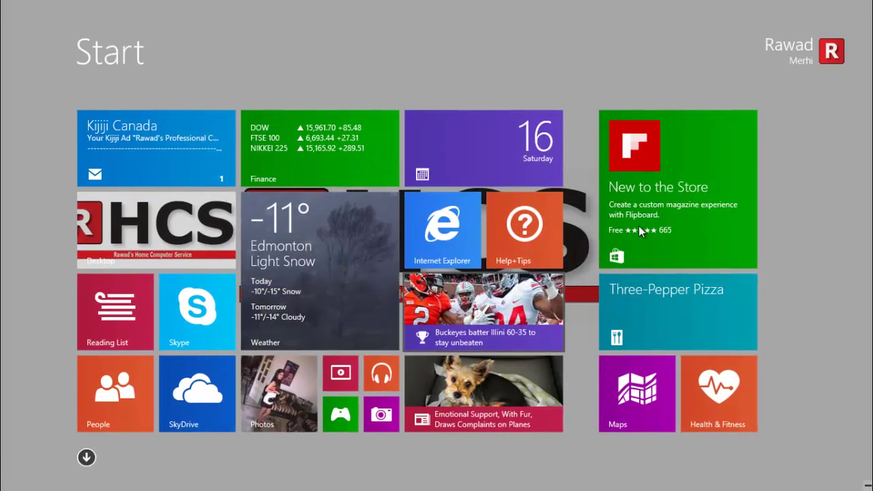
- Open the Windows Store and test an app search for 'Facebook', then clear it
{"action": "left_click", "coordinate": [709, 140]}
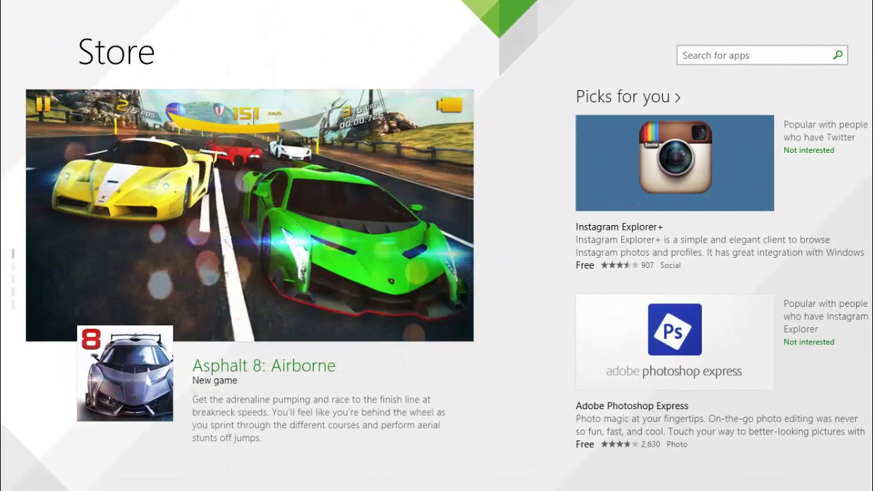
{"action": "left_click", "coordinate": [697, 57]}
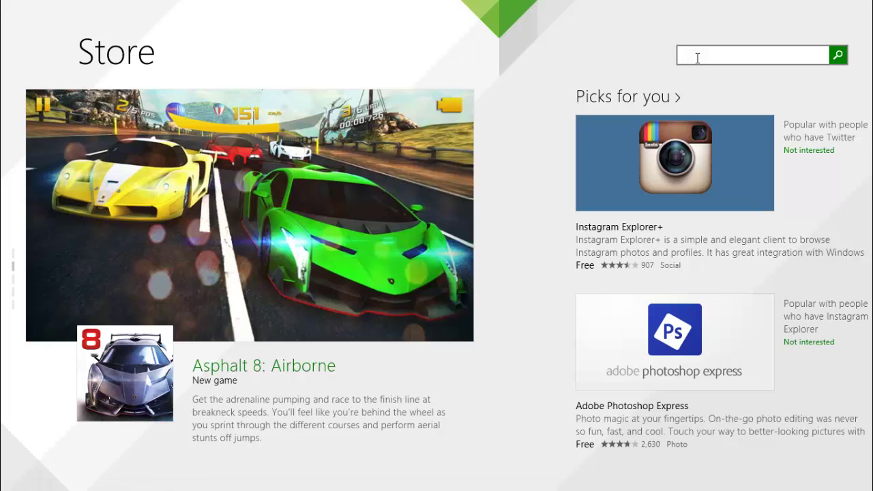
{"action": "type", "text": "h"}
{"action": "key", "text": "BackSpace"}
{"action": "type", "text": "F"}
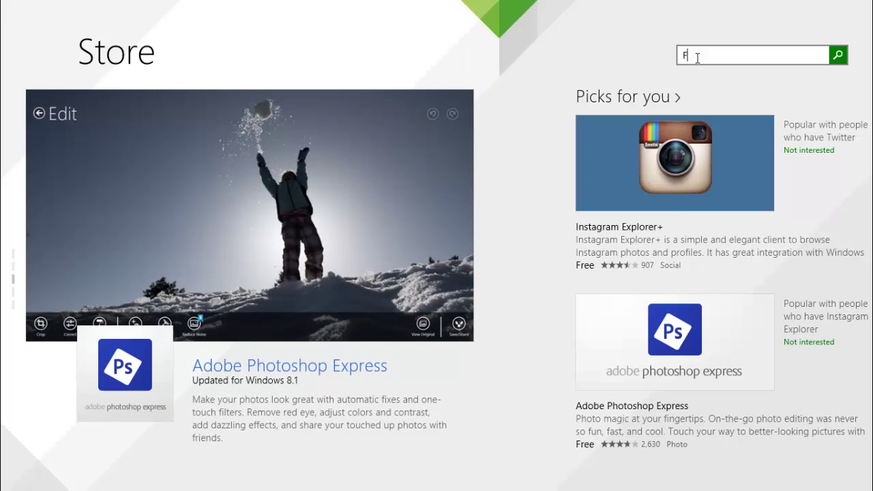
{"action": "type", "text": "acebook"}
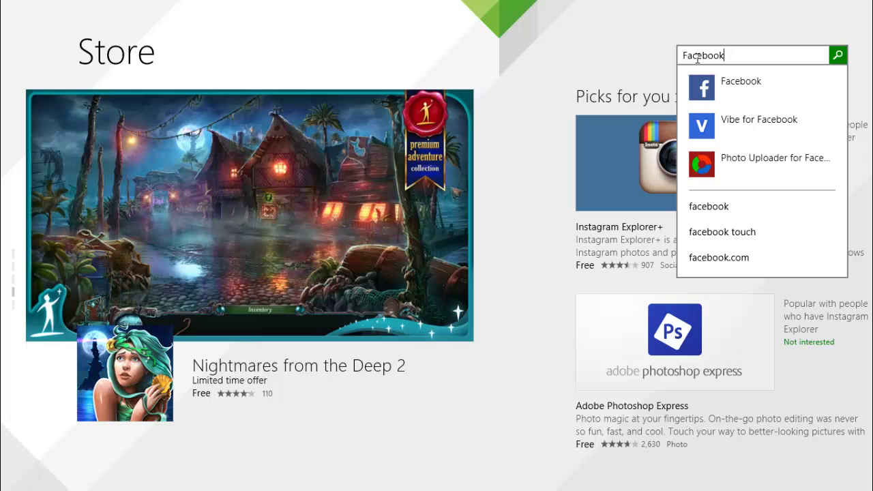
{"action": "key", "text": "BackSpace"}
{"action": "key", "text": "BackSpace"}
{"action": "key", "text": "BackSpace"}
{"action": "key", "text": "BackSpace"}
{"action": "key", "text": "BackSpace"}
{"action": "key", "text": "BackSpace"}
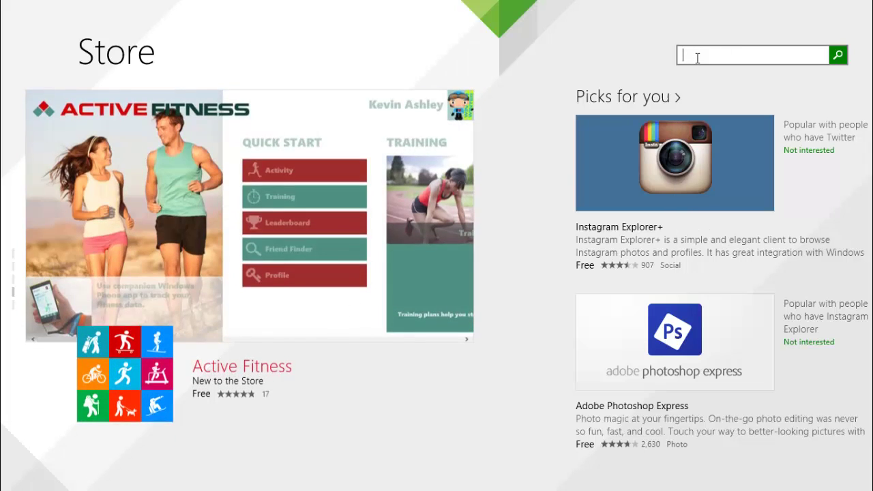
- Try a 'twit' search for Twitter, clear it, and return to the Start screen
{"action": "type", "text": "twit"}
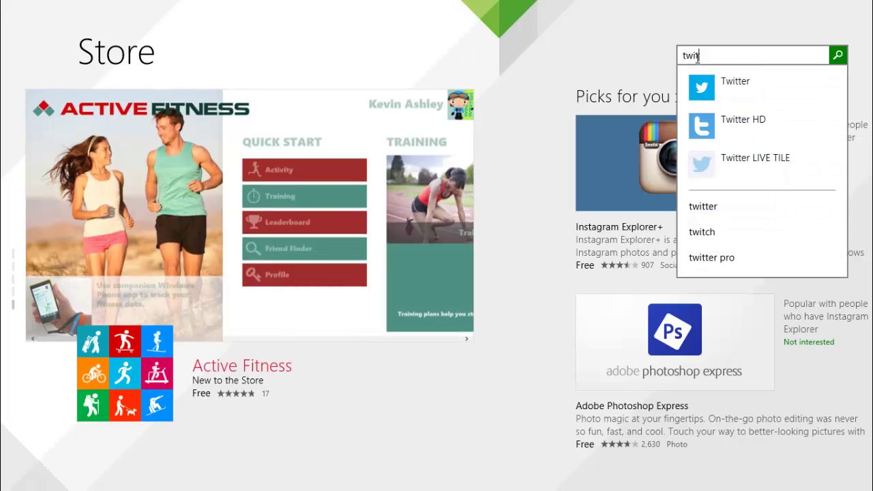
{"action": "key", "text": "BackSpace"}
{"action": "key", "text": "BackSpace"}
{"action": "key", "text": "BackSpace"}
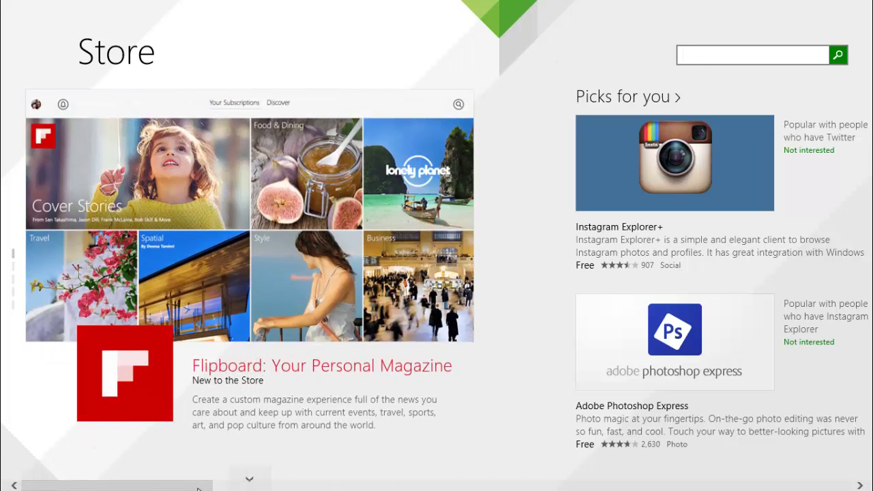
{"action": "mouse_move", "coordinate": [198, 489]}
{"action": "left_mouse_down"}
{"action": "mouse_move", "coordinate": [620, 482]}
{"action": "mouse_move", "coordinate": [487, 468]}
{"action": "mouse_move", "coordinate": [129, 464]}
{"action": "left_mouse_up"}
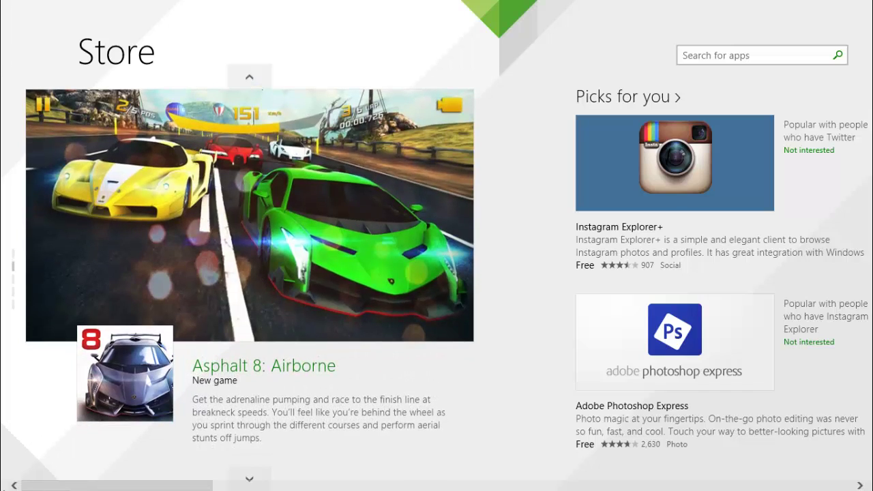
{"action": "left_click", "coordinate": [11, 481]}
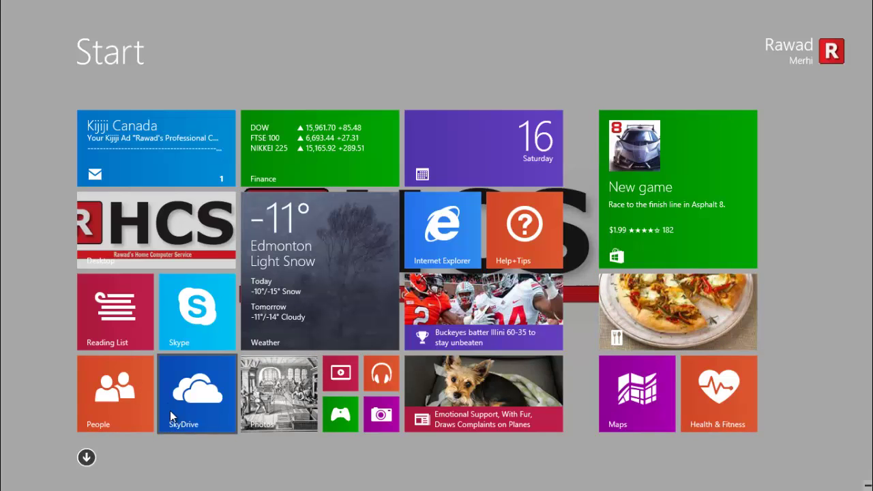
- Run the AppsDiagnostic (1) troubleshooting pack from the Downloads folder in File Explorer
{"action": "left_click", "coordinate": [125, 243]}
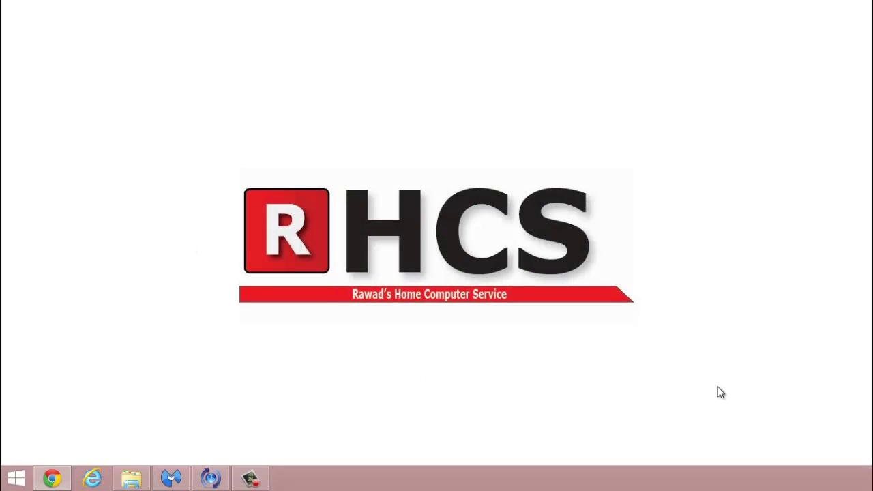
{"action": "key", "text": "super+e"}
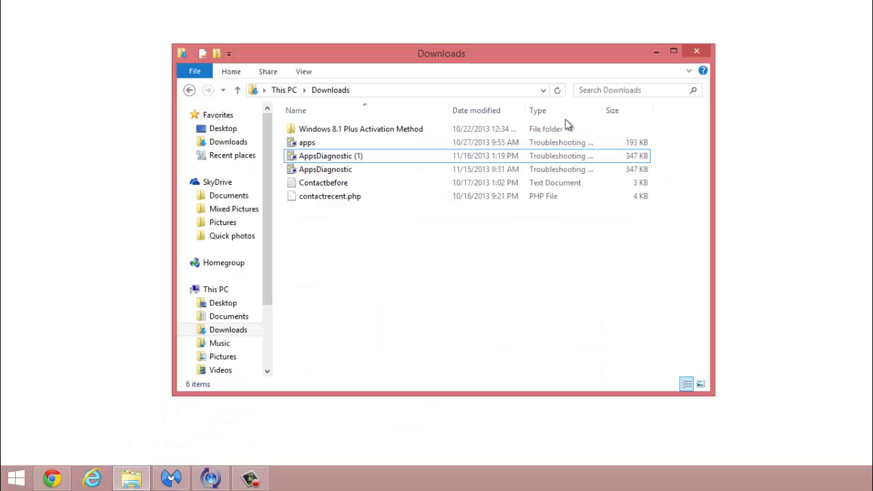
{"action": "left_click", "coordinate": [383, 159]}
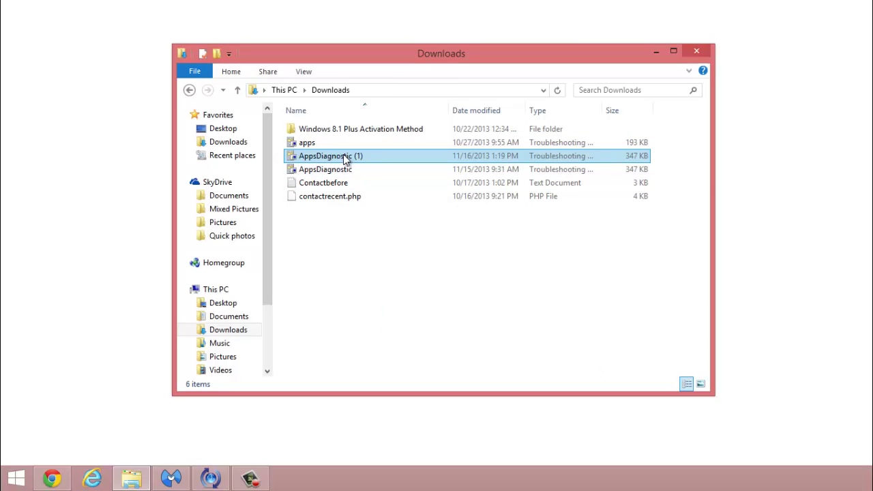
{"action": "mouse_move", "coordinate": [331, 157]}
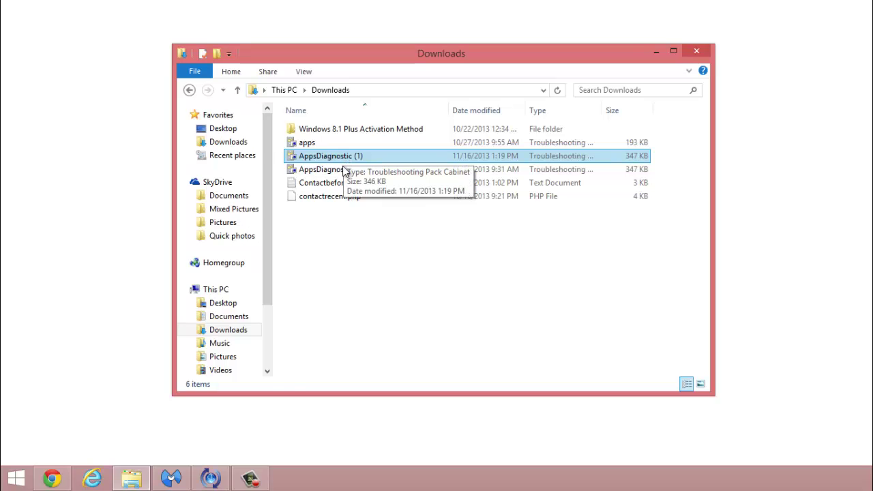
{"action": "left_click", "coordinate": [349, 157]}
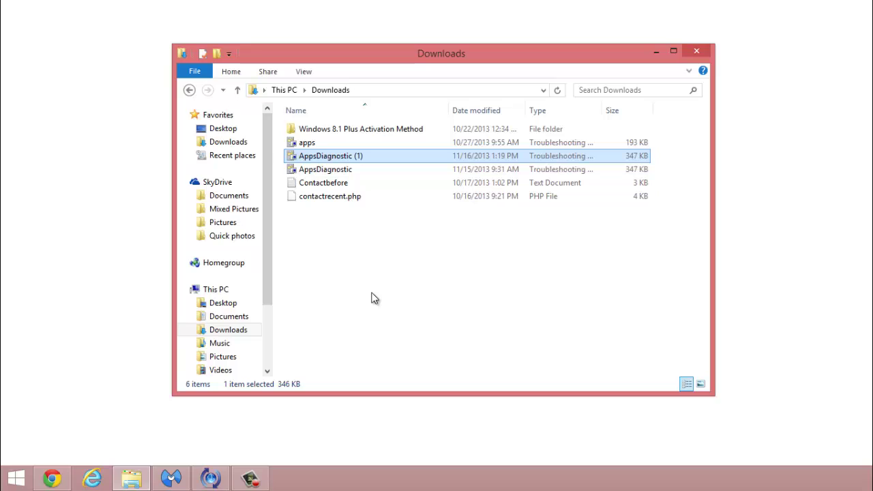
{"action": "key", "text": "Return"}
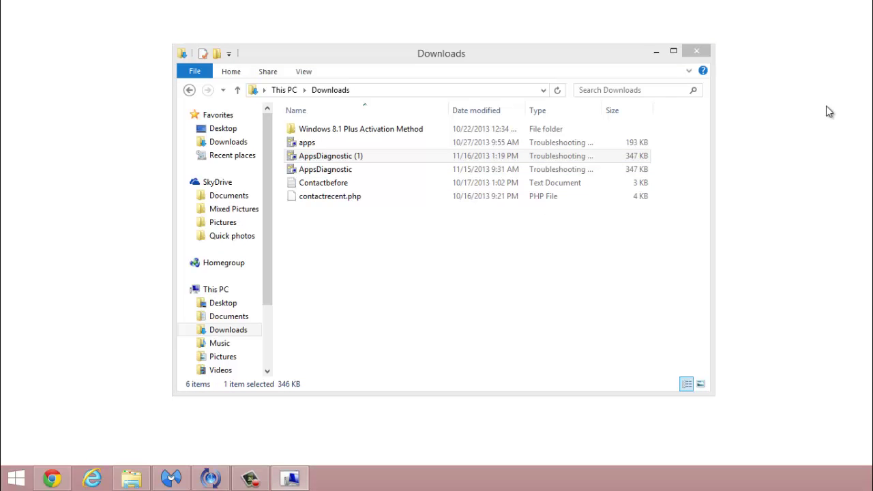
- Run Store app detection with automatic repair, continuing past the display-driver warning
{"action": "left_click_drag", "start_coordinate": [314, 119], "coordinate": [327, 130]}
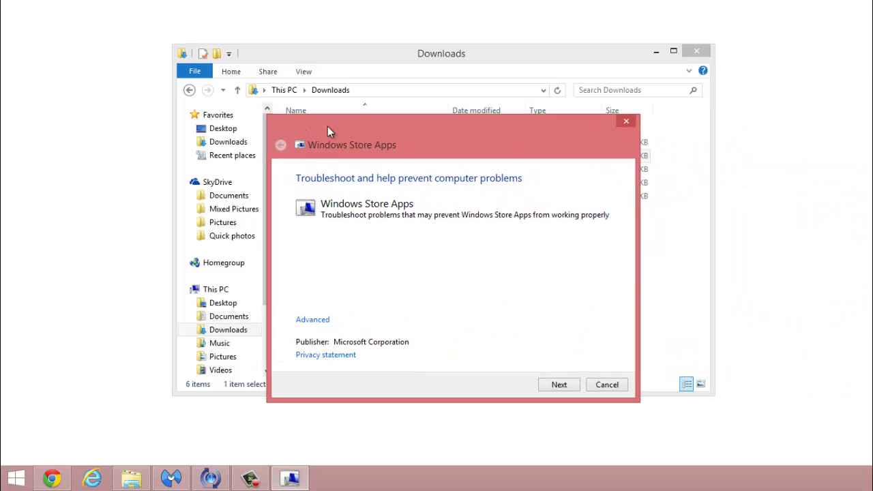
{"action": "left_click", "coordinate": [318, 320]}
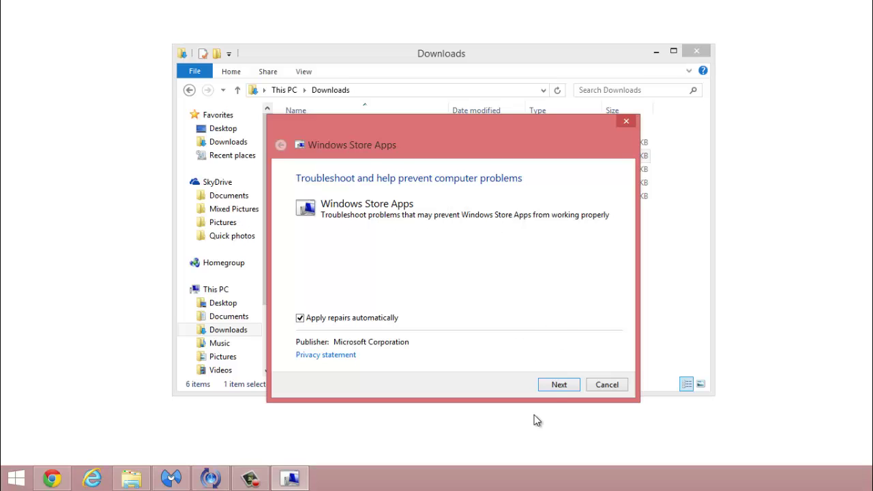
{"action": "left_click", "coordinate": [555, 386]}
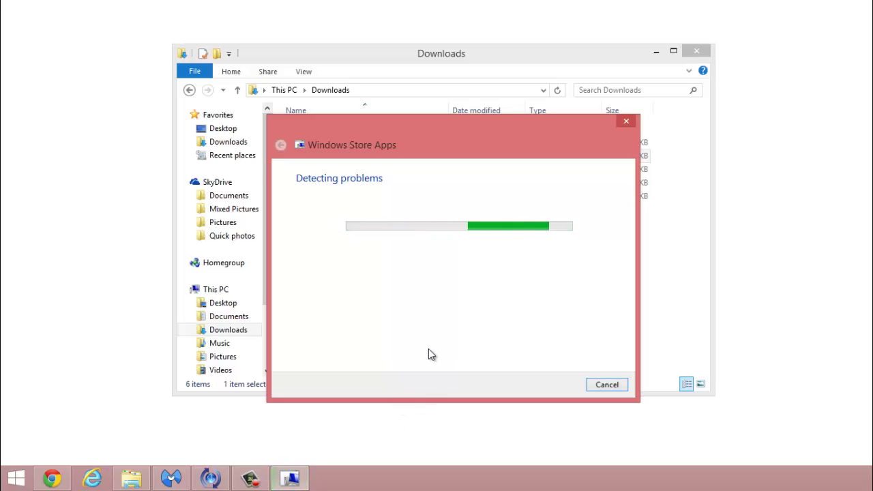
{"action": "left_click_drag", "start_coordinate": [417, 143], "coordinate": [410, 85]}
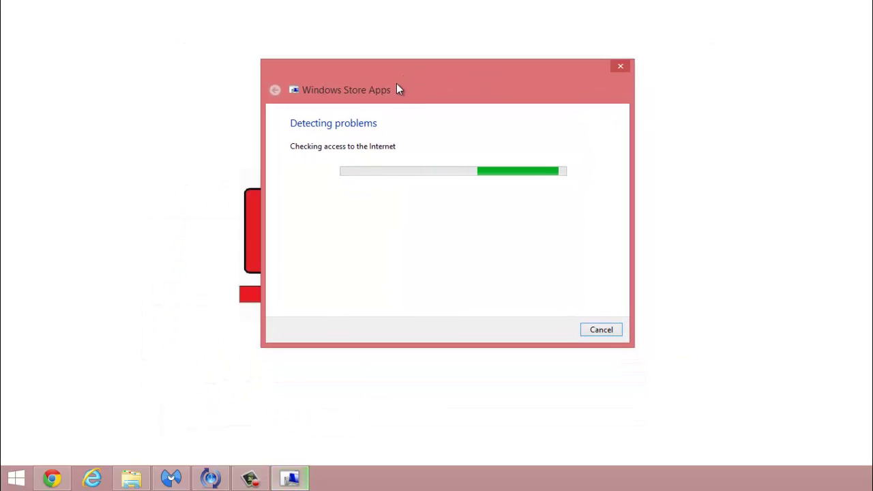
{"action": "left_click_drag", "start_coordinate": [398, 88], "coordinate": [400, 116]}
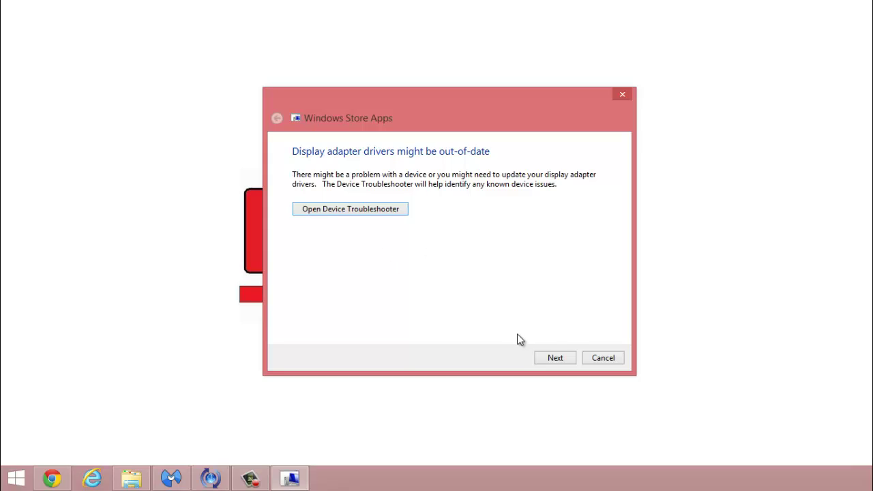
{"action": "left_click", "coordinate": [543, 360]}
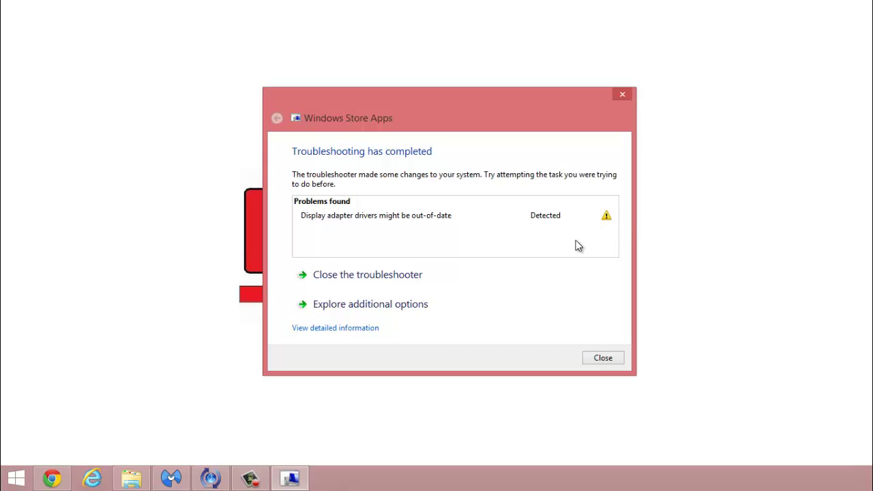
{"action": "left_click", "coordinate": [600, 357]}
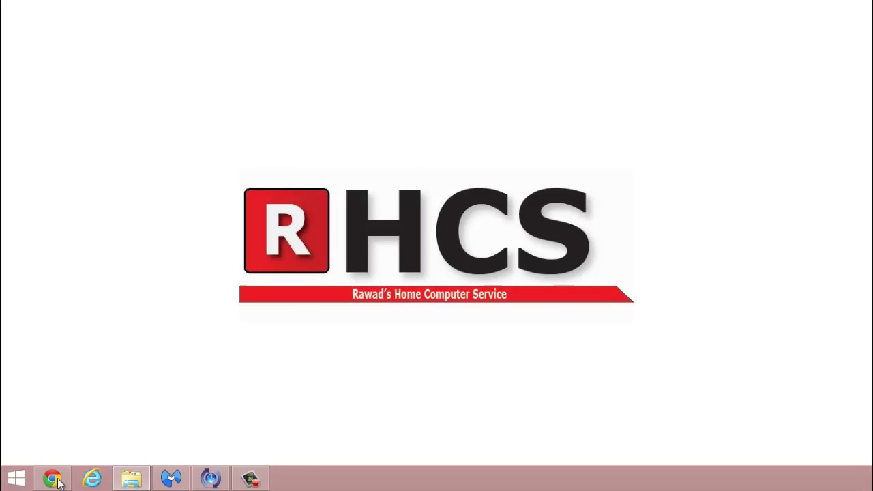
{"action": "left_click", "coordinate": [18, 479]}
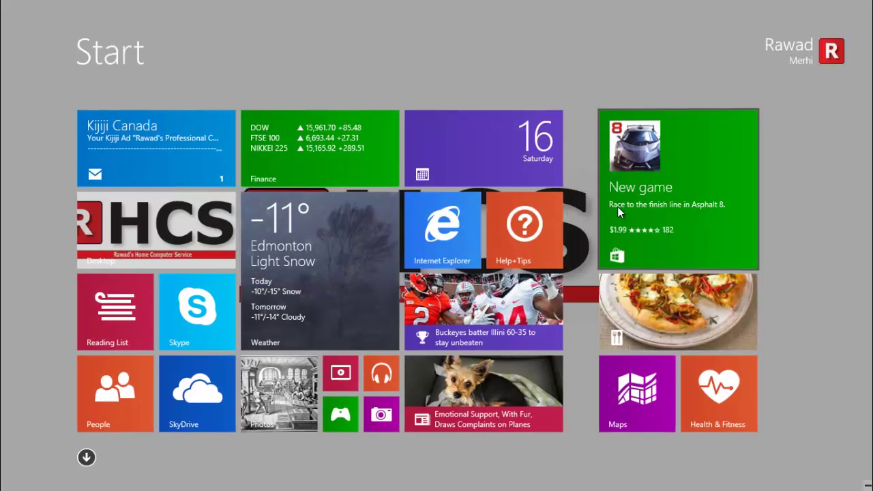
{"action": "left_click", "coordinate": [617, 206]}
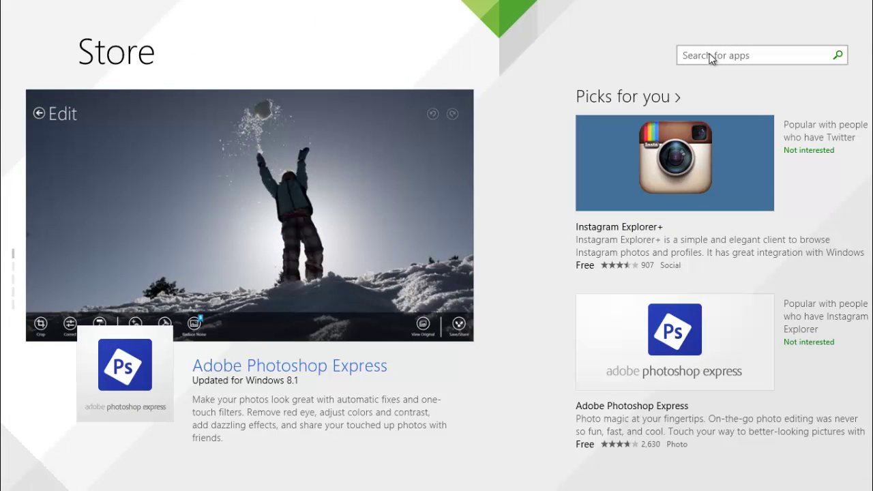
{"action": "left_click", "coordinate": [727, 54]}
{"action": "type", "text": "b"}
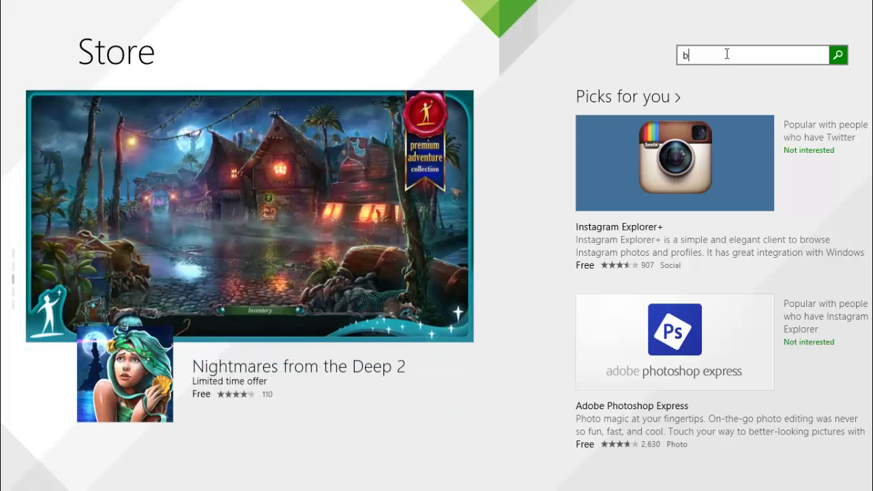
{"action": "type", "text": "dya"}
{"action": "key", "text": "BackSpace"}
{"action": "key", "text": "BackSpace"}
{"action": "key", "text": "BackSpace"}
{"action": "key", "text": "BackSpace"}
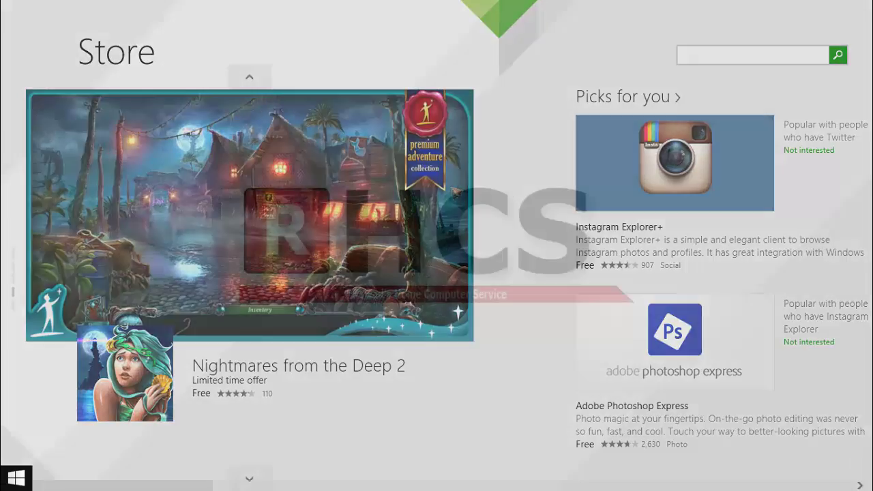
{"action": "left_click", "coordinate": [17, 477]}
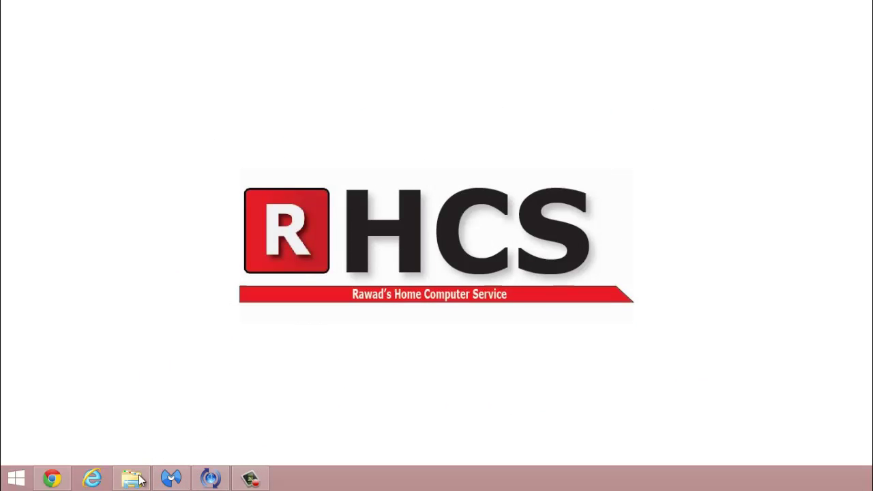
- Launch Command Prompt (Admin) from the Start button menu and centre its window
{"action": "left_click", "coordinate": [136, 480]}
{"action": "left_click", "coordinate": [137, 480]}
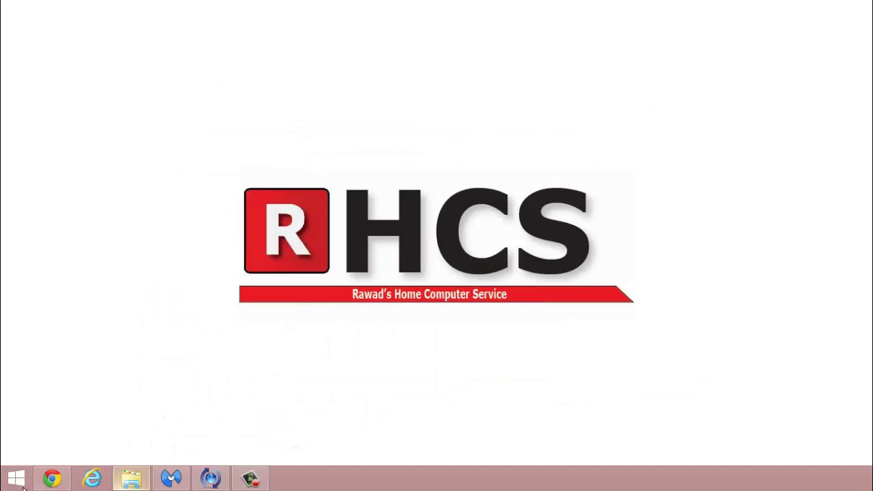
{"action": "right_click", "coordinate": [19, 479]}
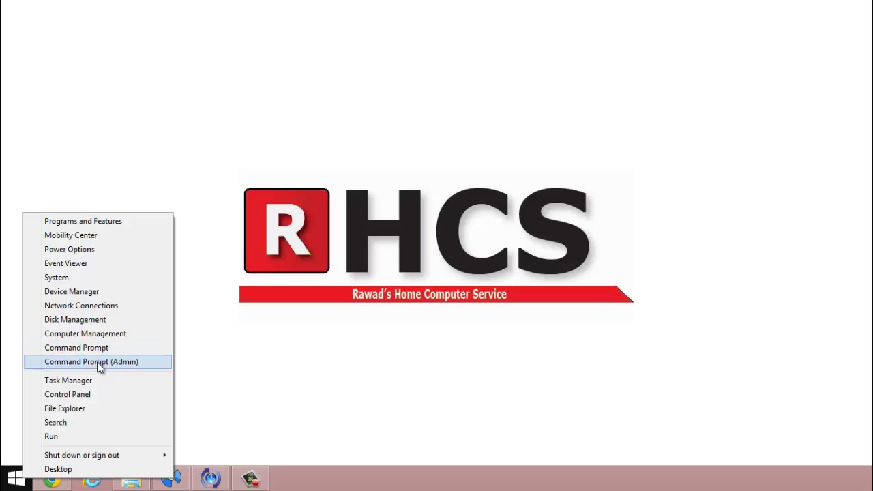
{"action": "left_click", "coordinate": [99, 361]}
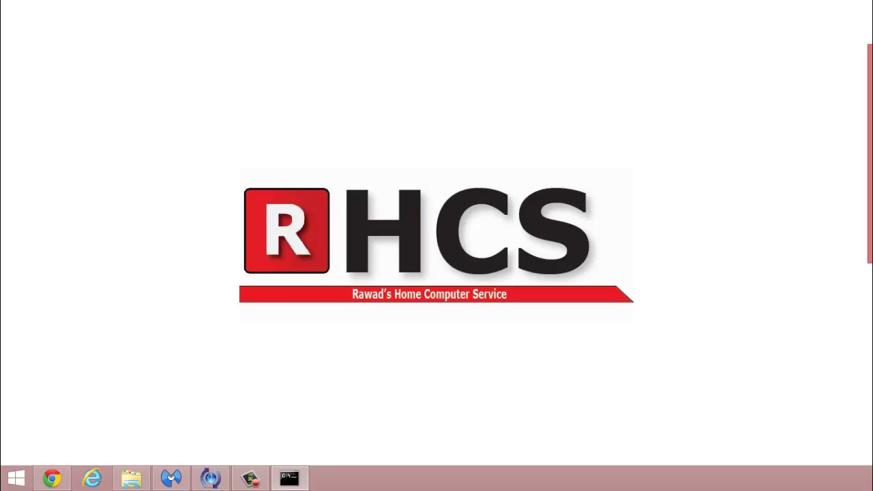
{"action": "left_click_drag", "start_coordinate": [846, 98], "coordinate": [503, 100]}
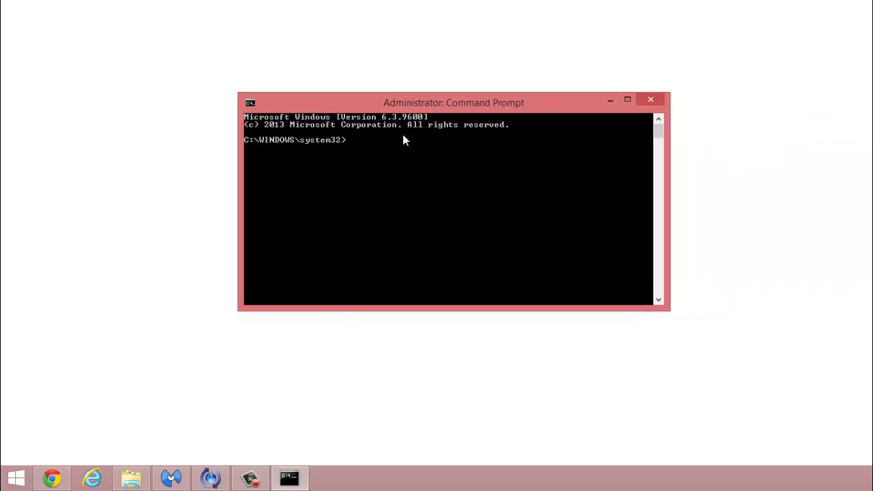
- Paste sfc /scannow at the admin prompt without running it, then show Start
{"action": "left_click", "coordinate": [51, 478]}
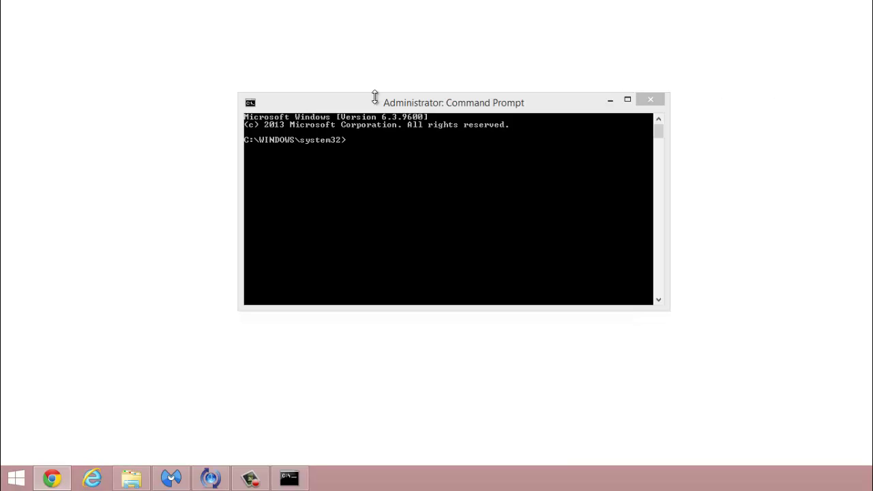
{"action": "right_click", "coordinate": [362, 140]}
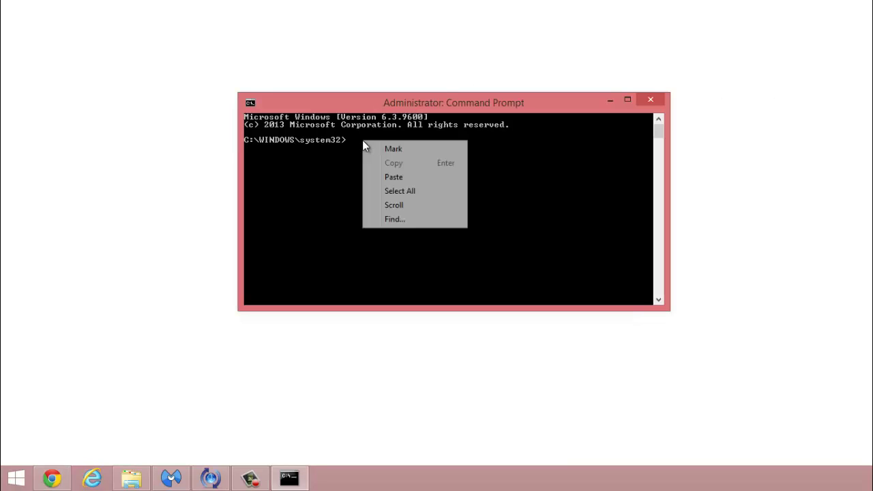
{"action": "left_click", "coordinate": [384, 178]}
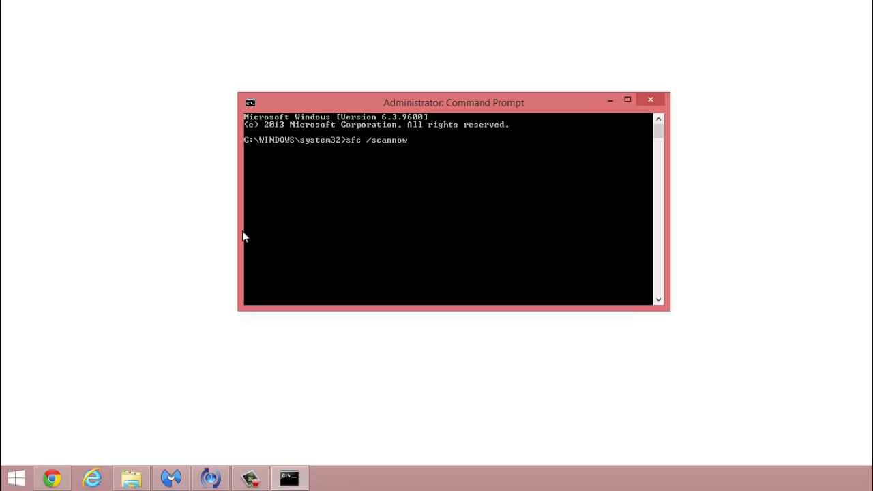
{"action": "key", "text": "super"}
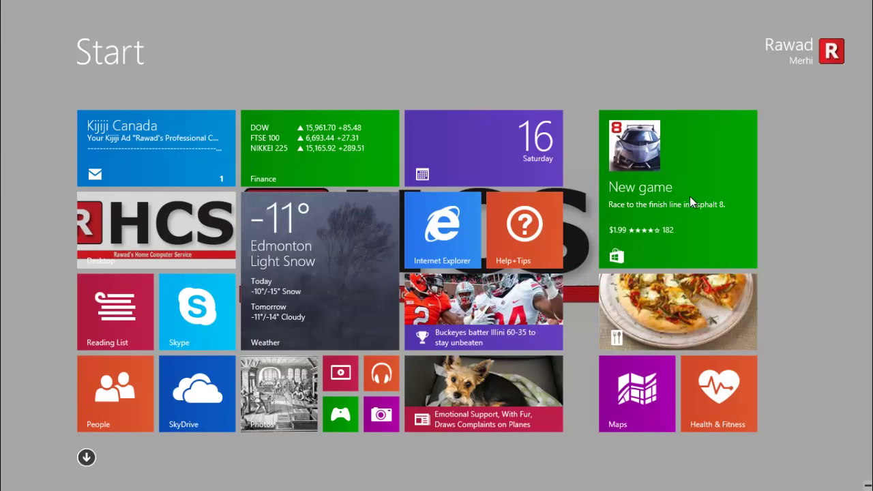
- Search the Store for 'Facebook' to confirm suggestions now appear, then clear it and leave
{"action": "left_click", "coordinate": [690, 197]}
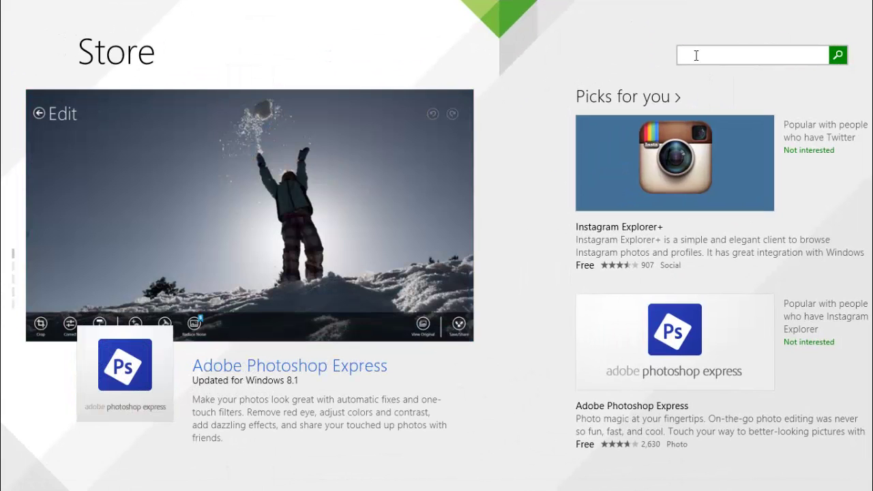
{"action": "left_click", "coordinate": [696, 55]}
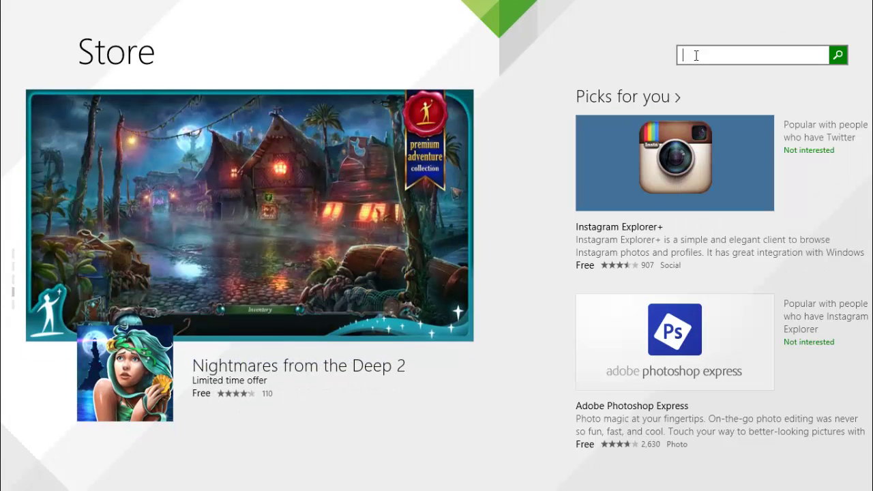
{"action": "type", "text": "Facebook"}
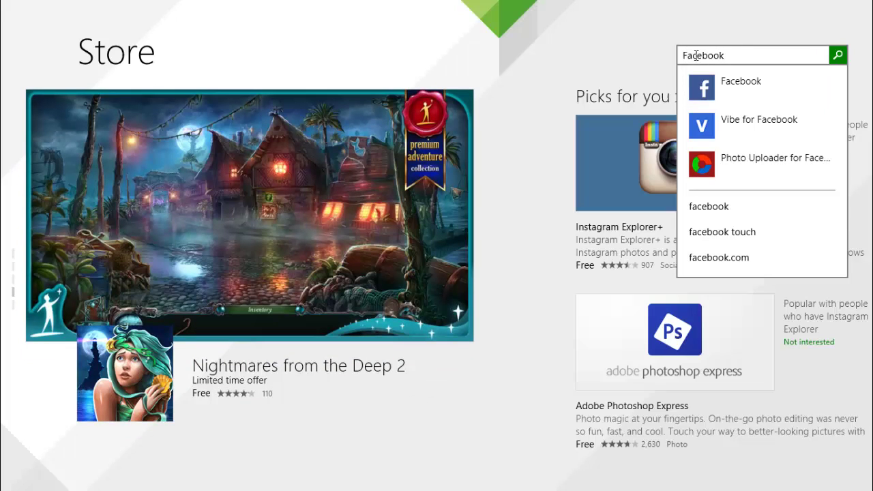
{"action": "key", "text": "BackSpace"}
{"action": "key", "text": "BackSpace"}
{"action": "key", "text": "BackSpace"}
{"action": "key", "text": "BackSpace"}
{"action": "key", "text": "BackSpace"}
{"action": "key", "text": "BackSpace"}
{"action": "key", "text": "BackSpace"}
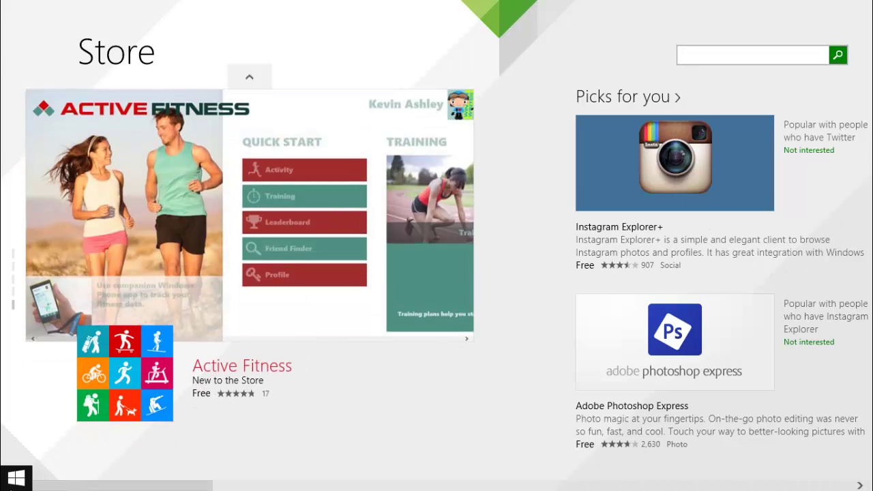
{"action": "left_click", "coordinate": [10, 485]}
{"action": "left_click", "coordinate": [123, 244]}
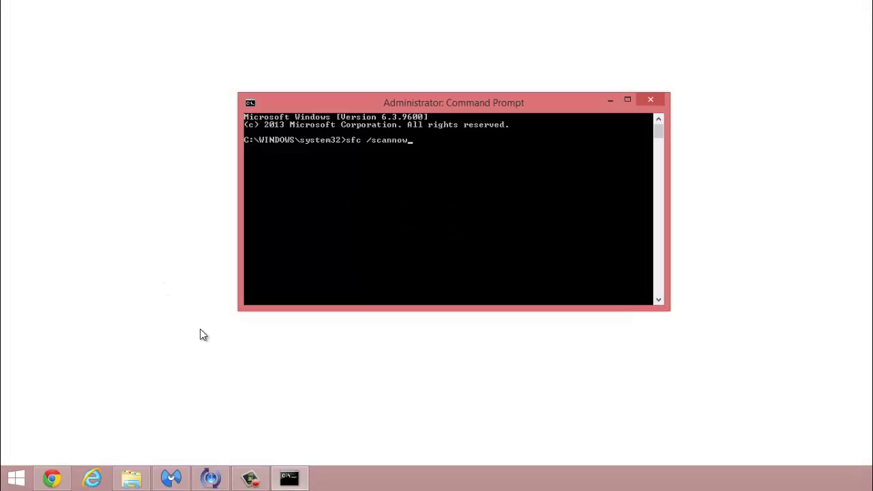